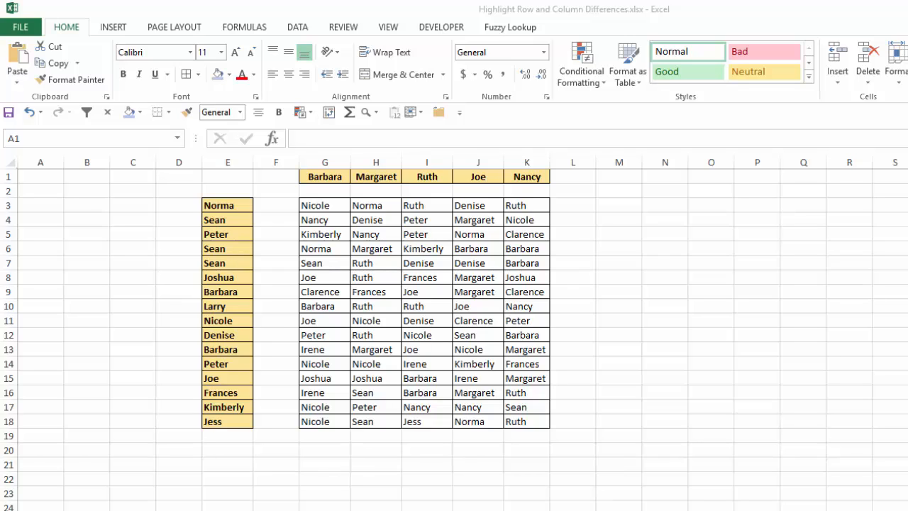
Delete the entire empty row 2 between the header names in G1:K1 and the table of names.
key("Right")
key("Right")
key("Right")
key("Right")
key("Right")
key("Right")
key("Right")
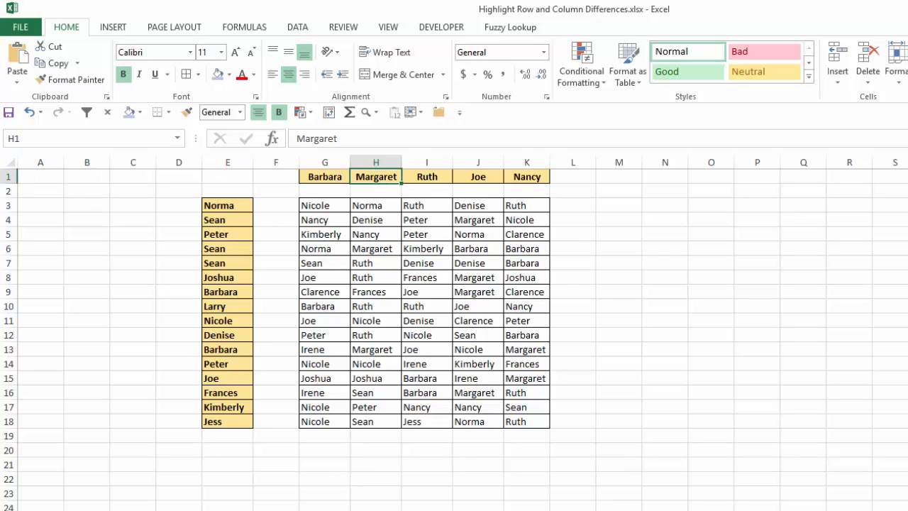
key("Left")
key("Left")
key("Right")
key("Down")
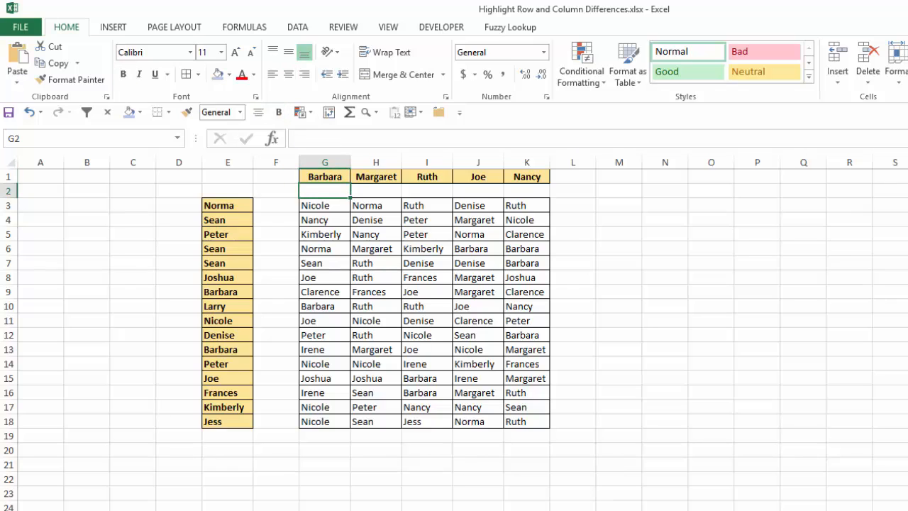
key("ctrl+minus")
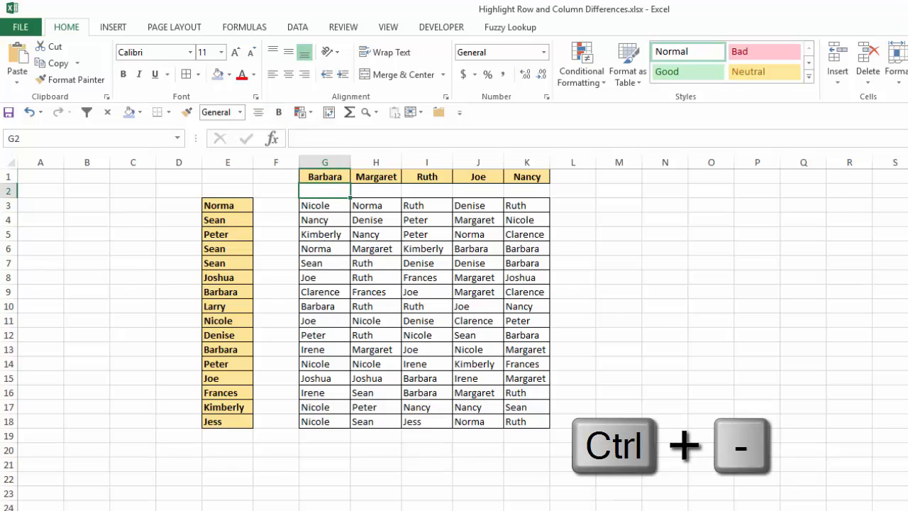
key("Down")
key("Down")
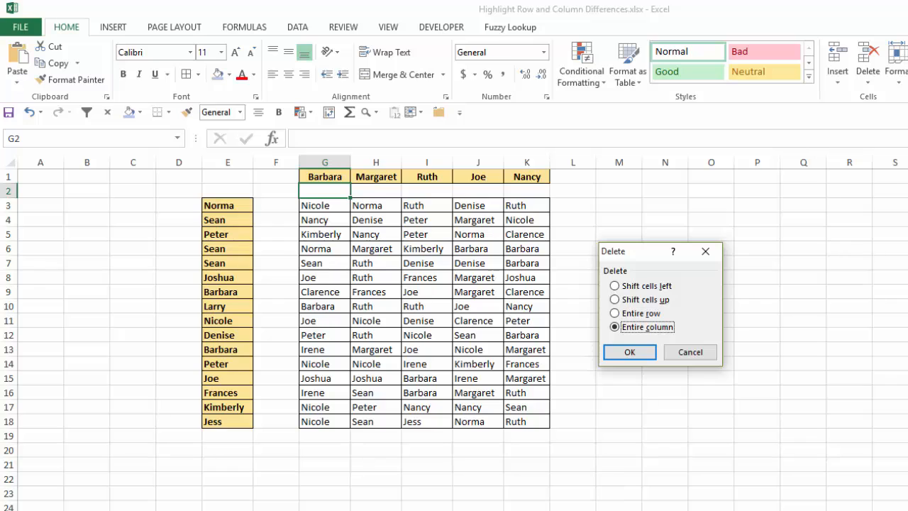
key("Up")
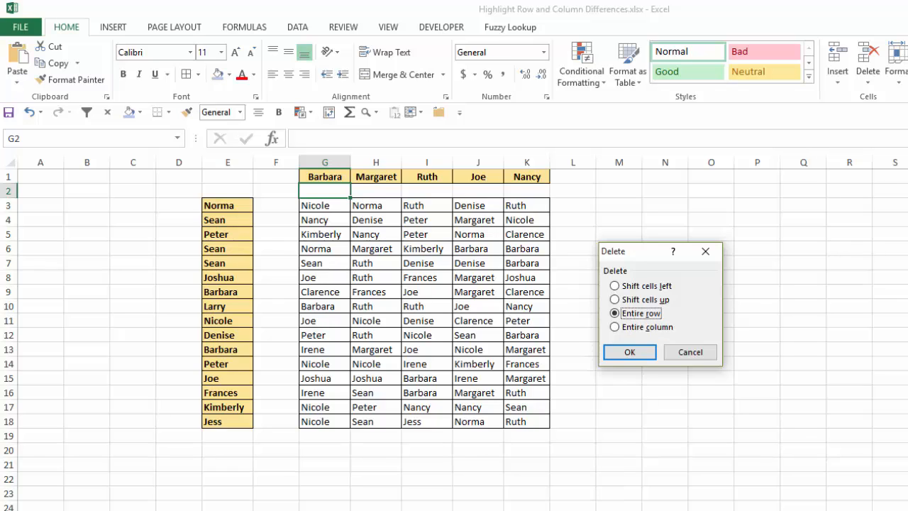
key("Return")
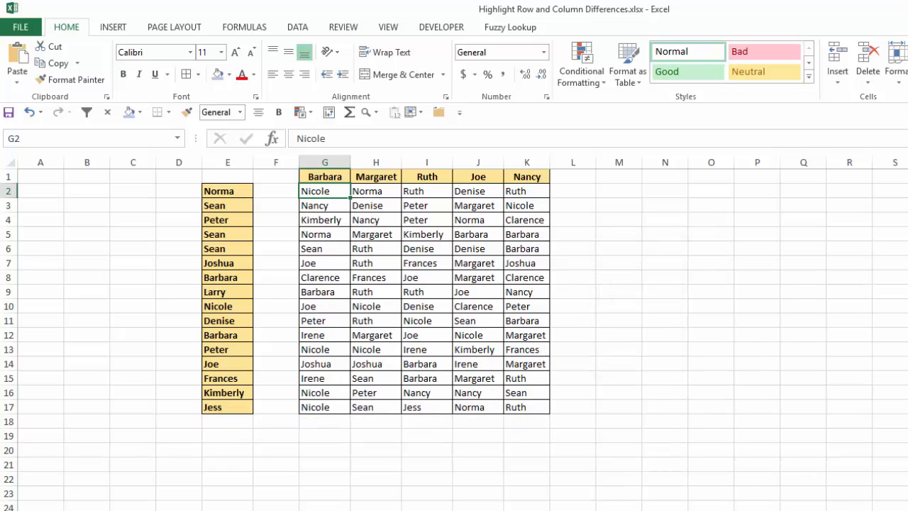
Select the column differences in G1:K17 with Go To Special, comparing each column against its header in row 1.
key("Up")
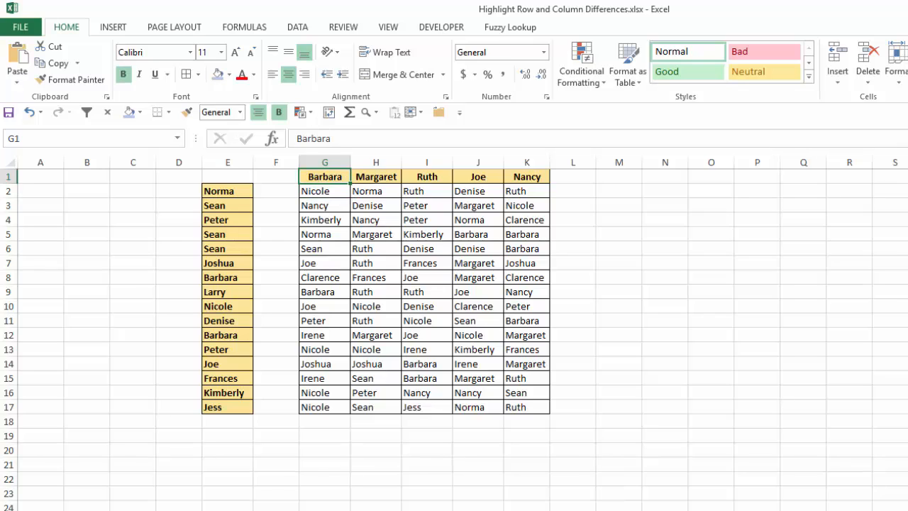
key("ctrl+shift+Right")
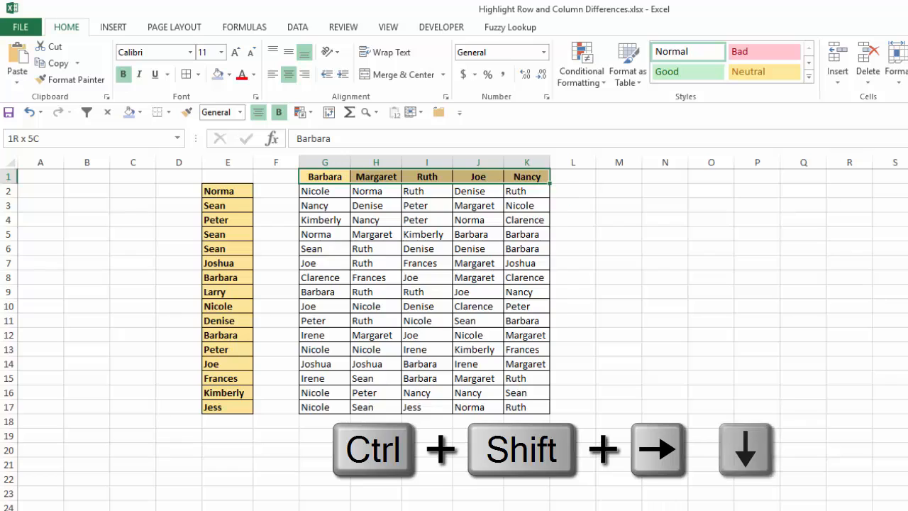
key("ctrl+shift+Down")
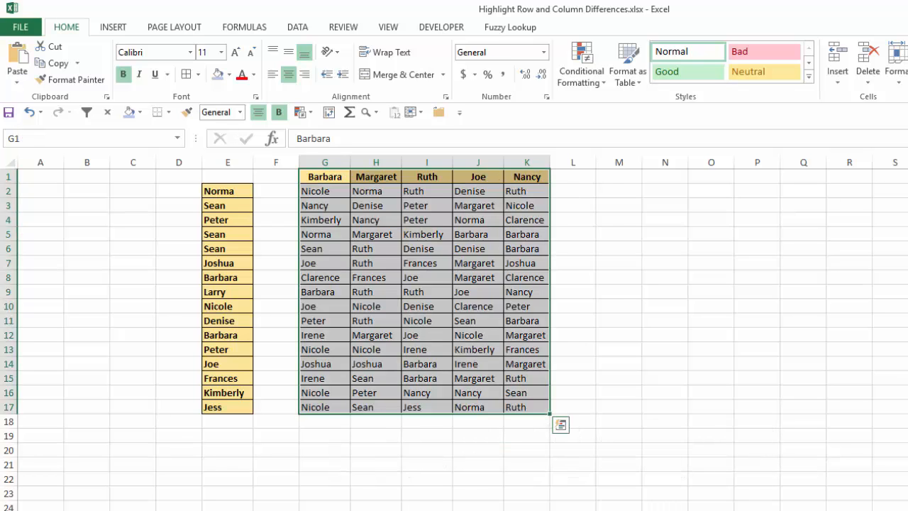
key("F5")
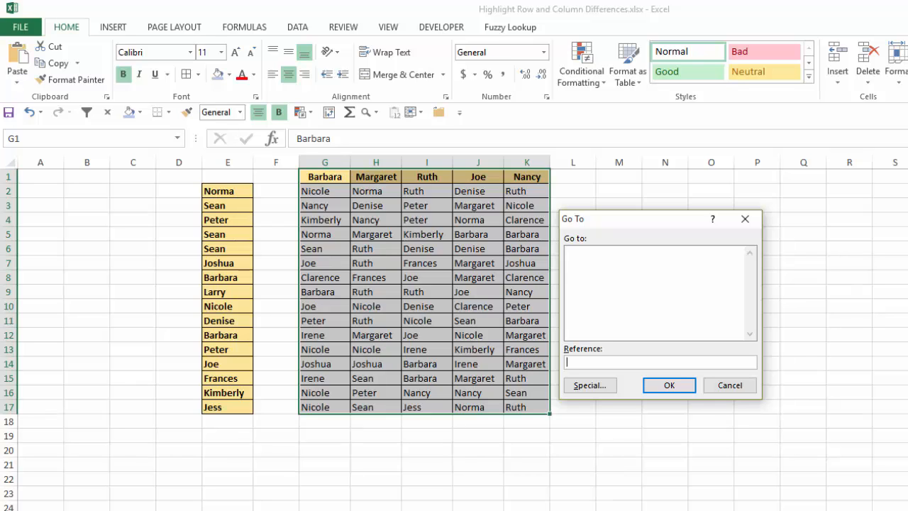
key("alt+s")
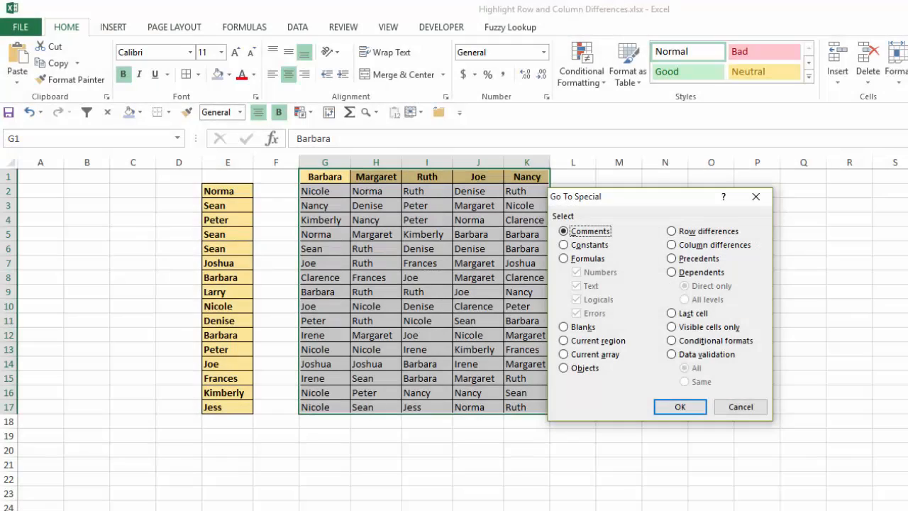
key("alt+m")
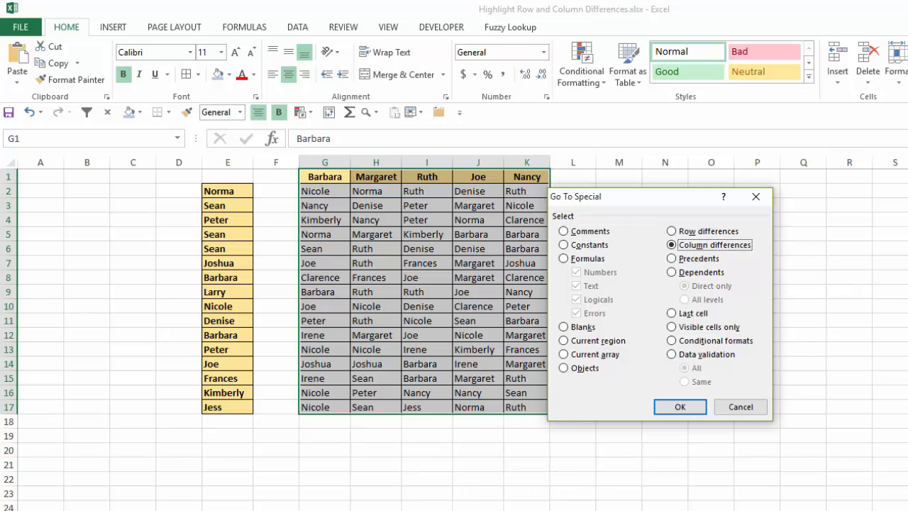
key("Return")
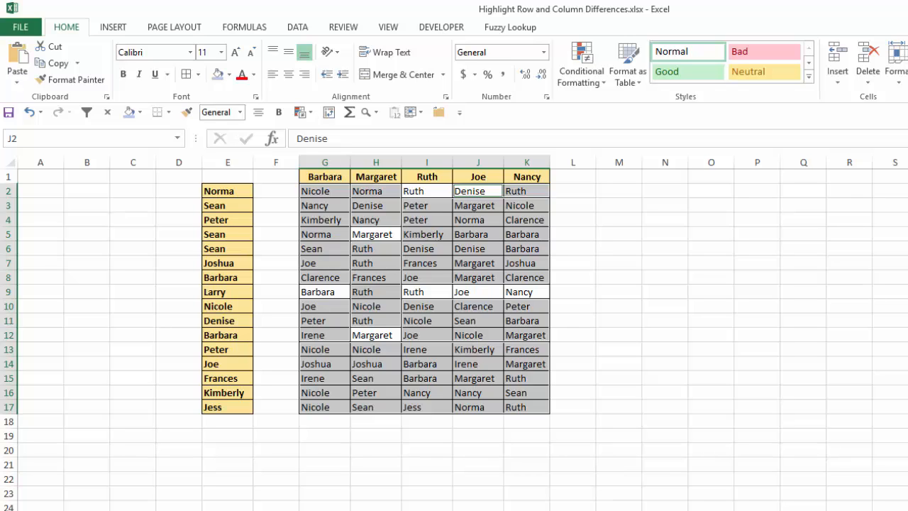
Fill the selected column-difference cells with the light blue theme shade, two tints below the base blue, and deselect them.
key("alt+h")
key("h")
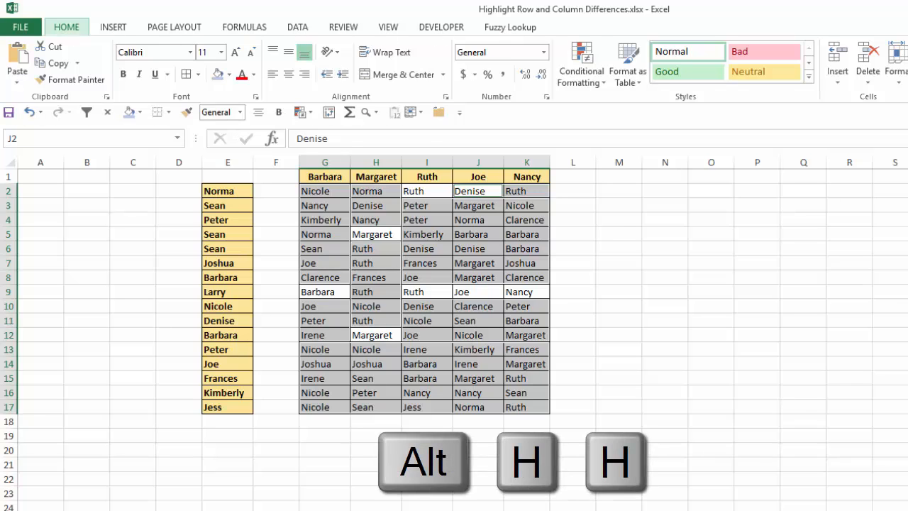
key("alt+h")
key("h")
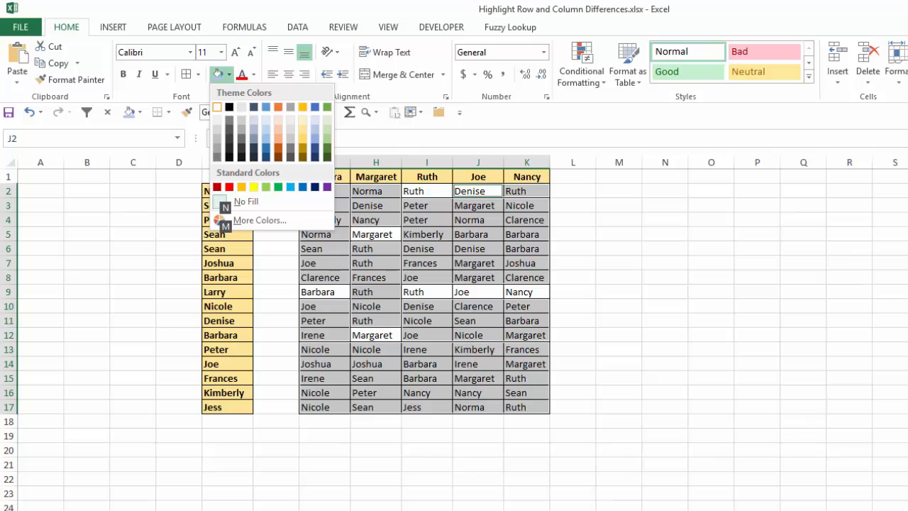
key("Right")
key("Right")
key("Right")
key("Right")
key("Right")
key("Right")
key("Right")
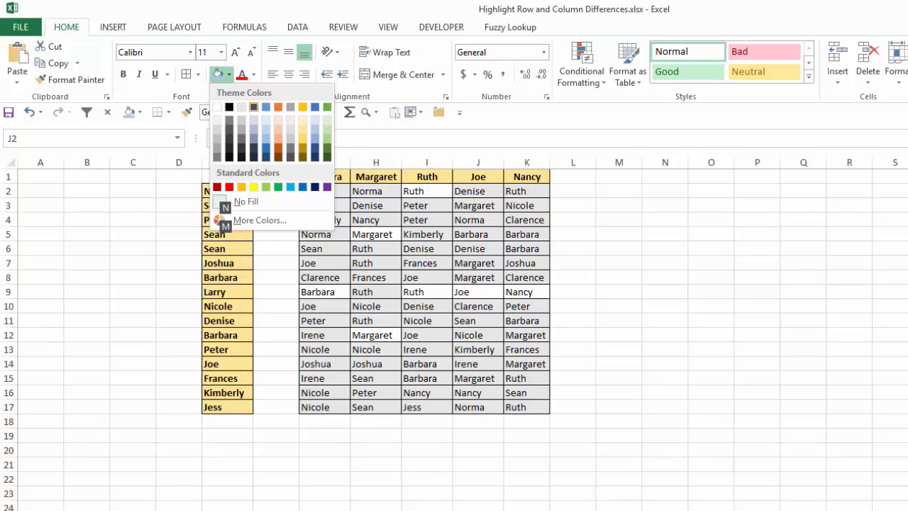
key("Right")
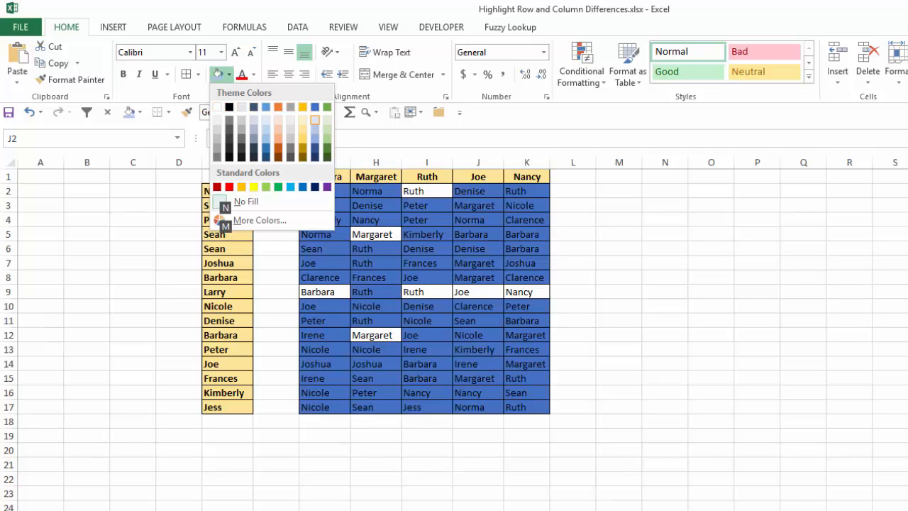
key("Down")
key("Down")
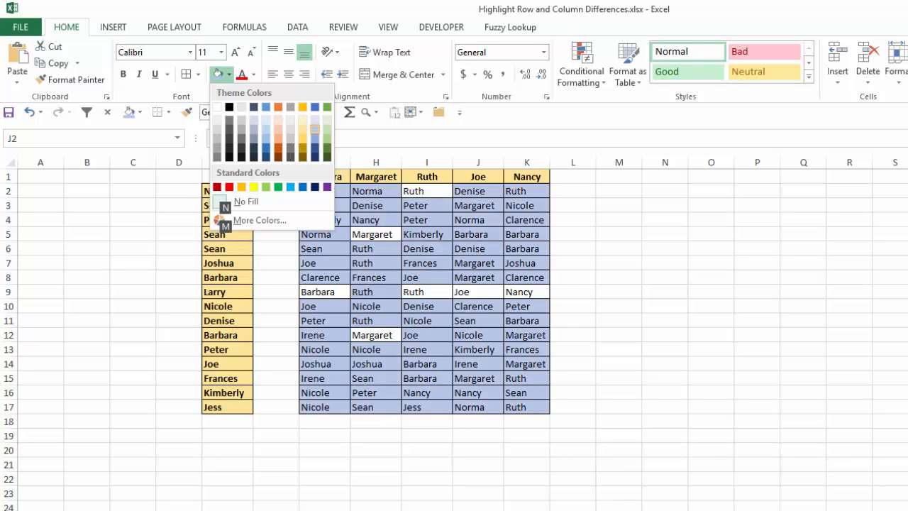
key("Return")
key("Right")
key("Right")
key("Right")
key("Right")
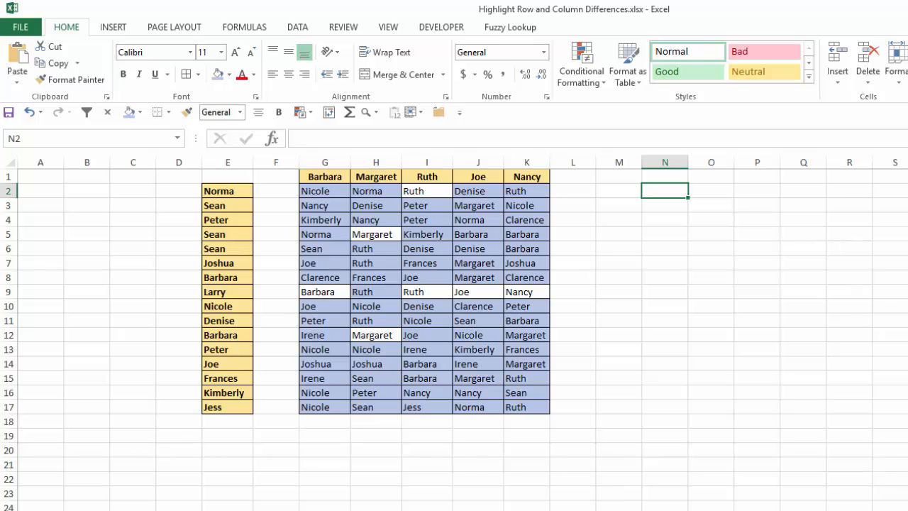
Undo the blue fill and the deletion of row 2.
key("ctrl+z")
key("ctrl+z")
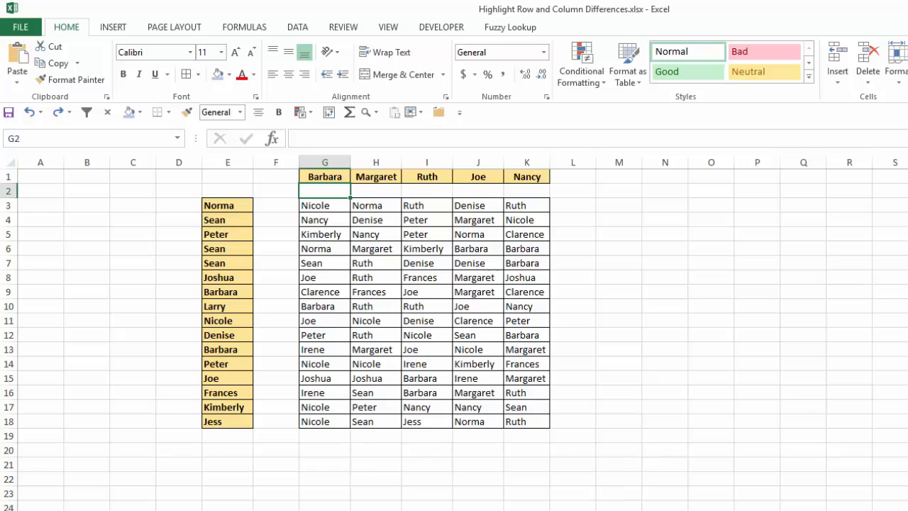
Delete the entire empty column F between the name list in column E and the table.
key("Left")
key("Down")
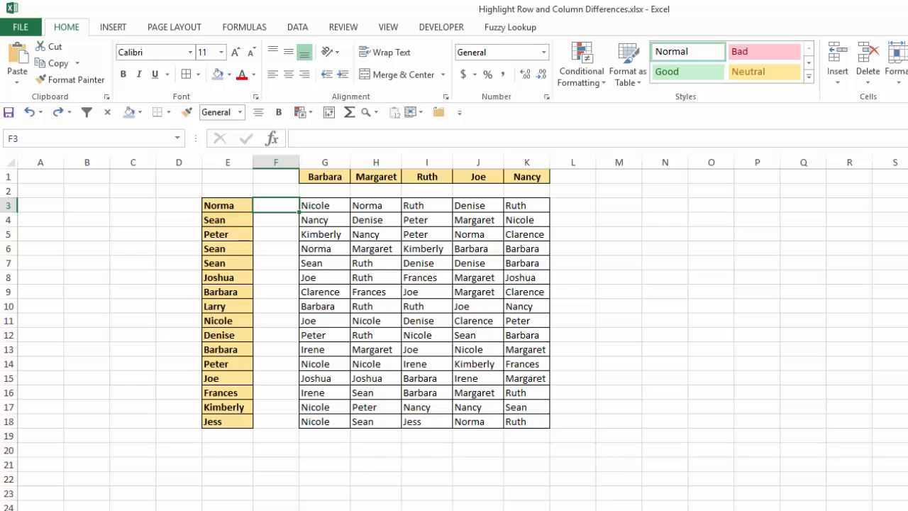
key("ctrl+minus")
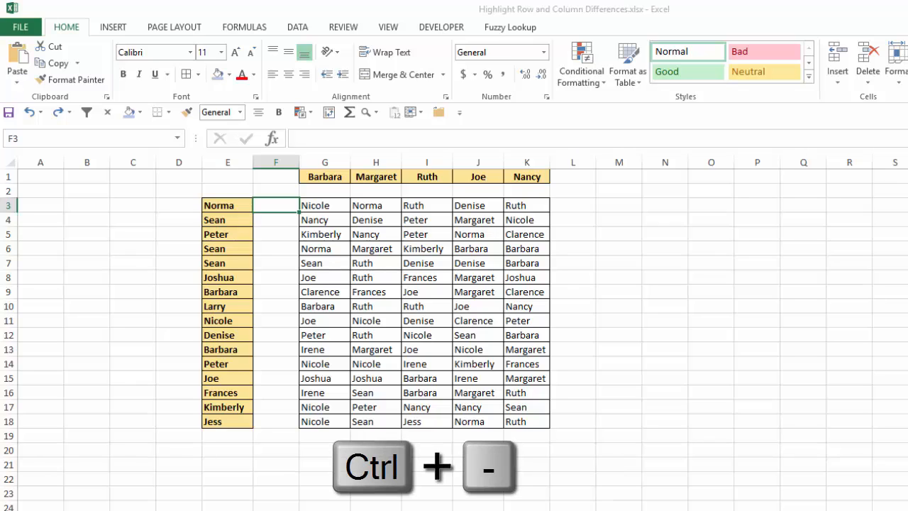
key("Down")
key("Down")
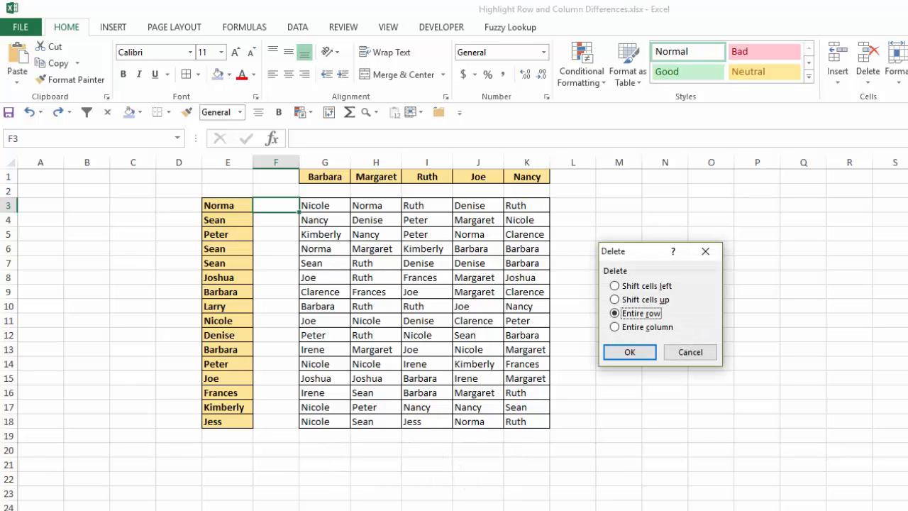
key("Down")
key("Return")
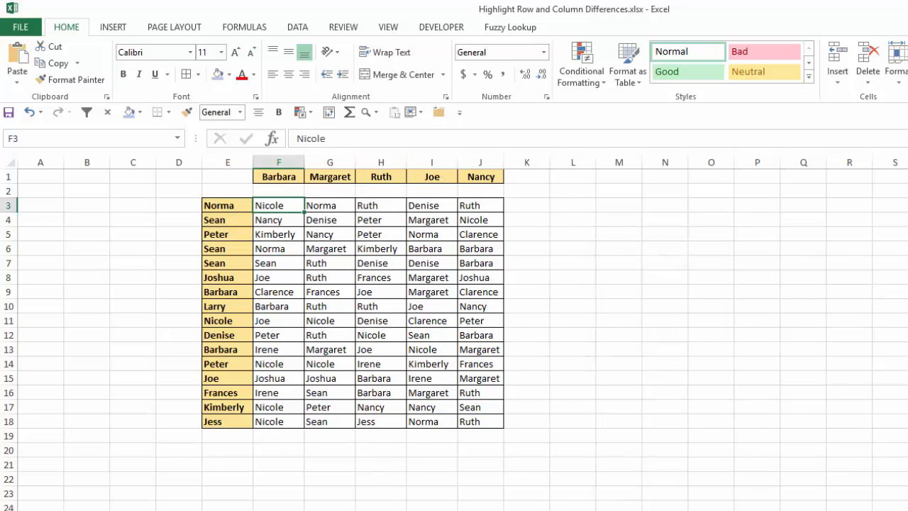
Select the row differences in E3:J18 with Go To Special, comparing each row against its name in column E.
key("Left")
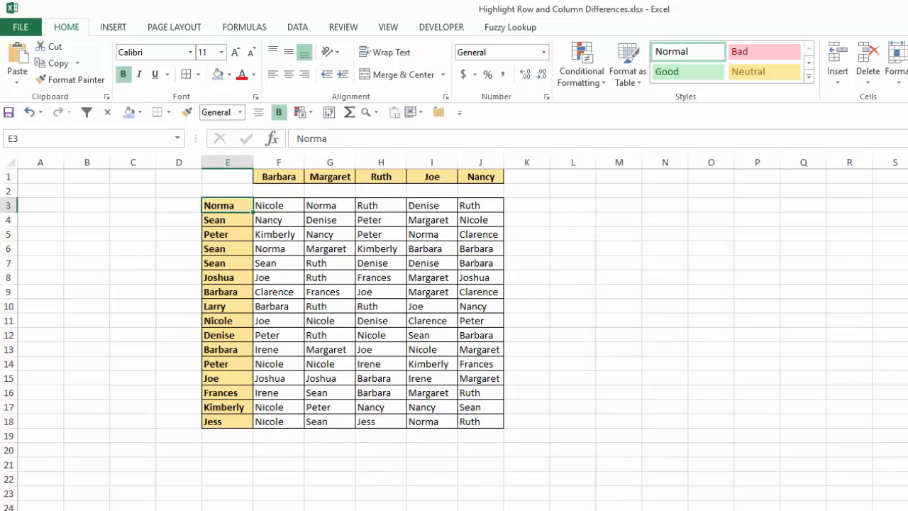
key("ctrl+shift+Right")
key("ctrl+shift+Down")
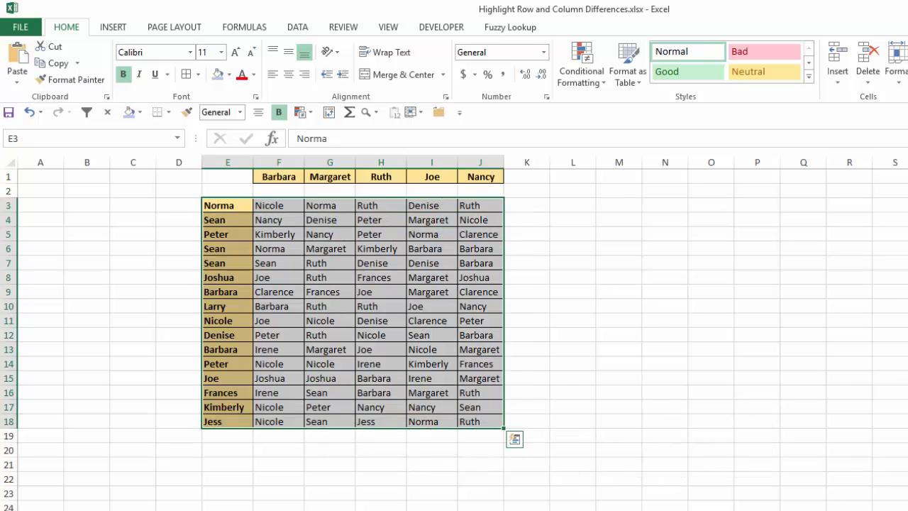
key("F5")
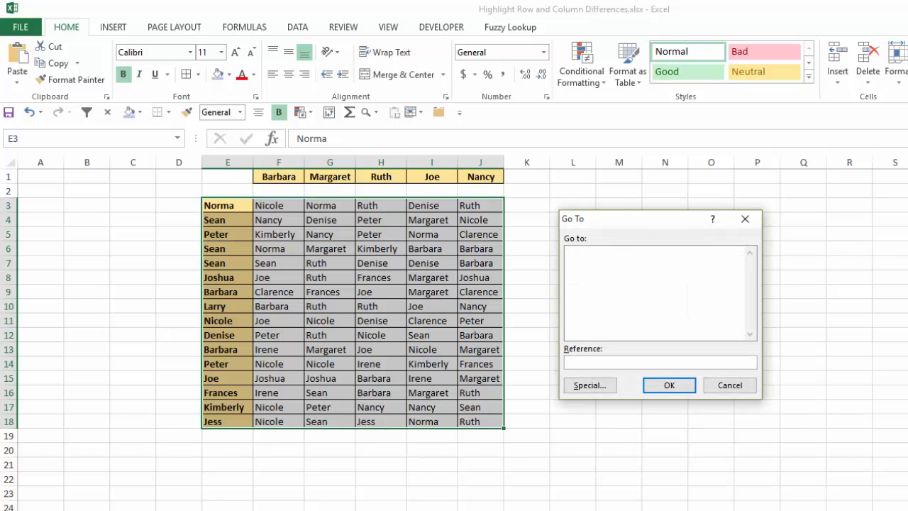
key("alt+s")
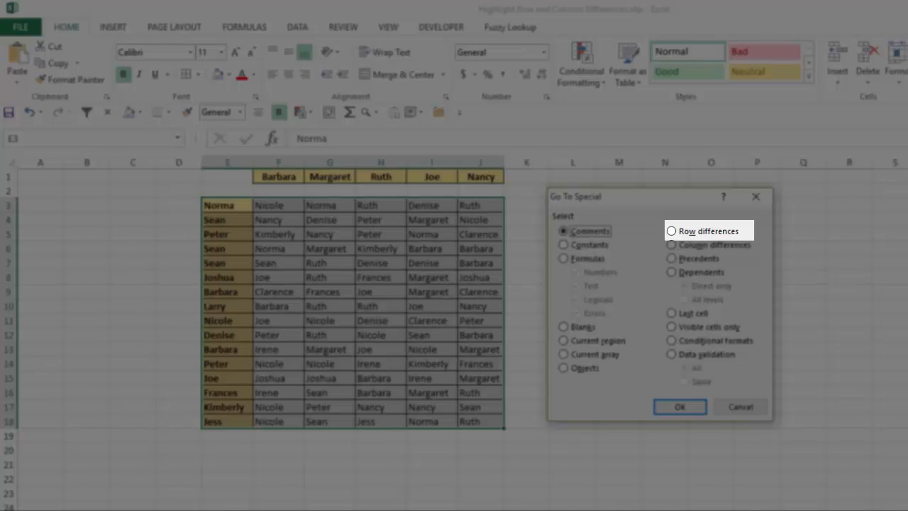
key("alt+w")
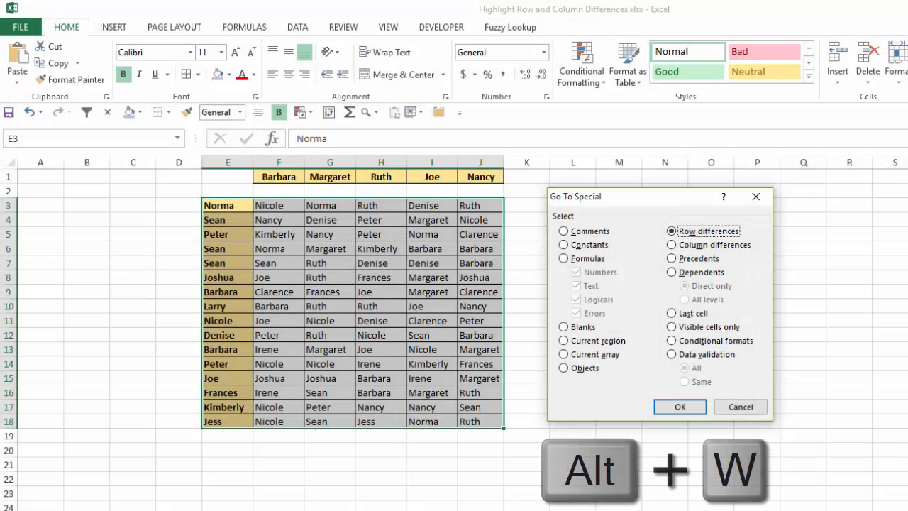
key("Return")
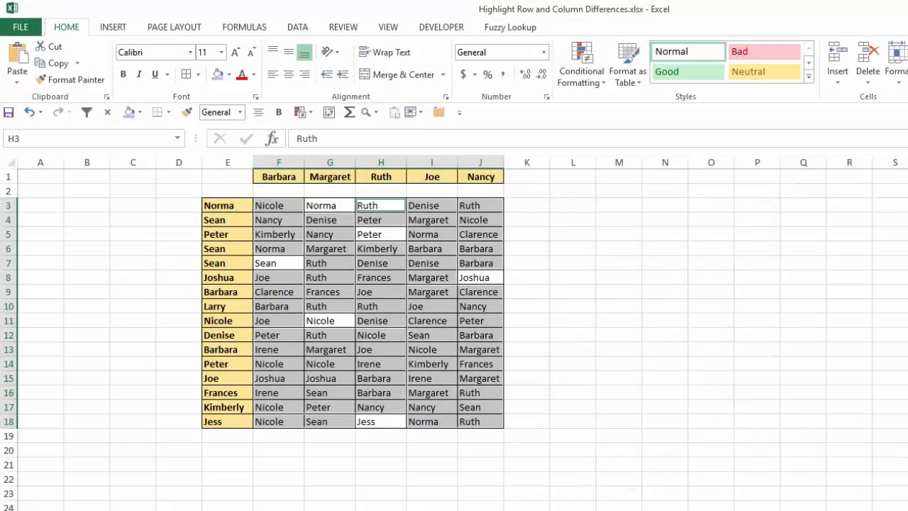
Fill the selected row-difference cells with the light gold theme shade, two tints below the base gold, and deselect them.
key("alt")
key("h")
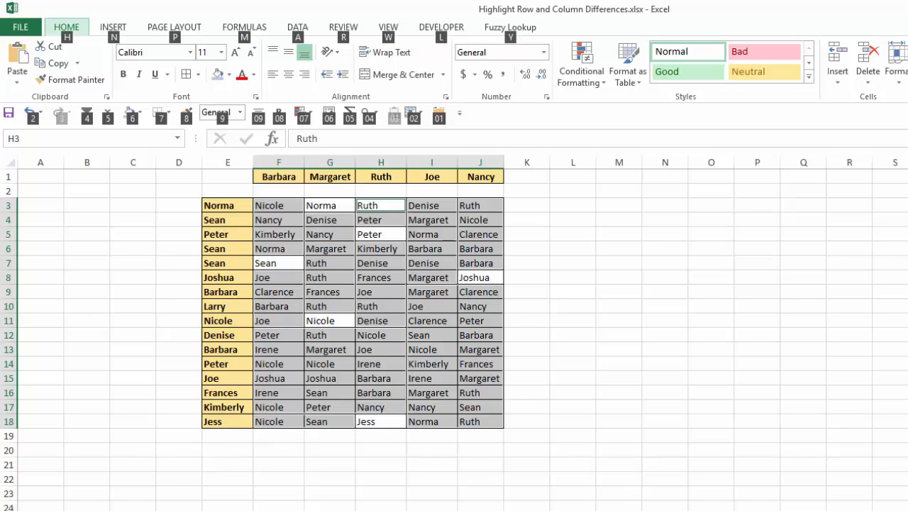
key("h")
key("Right")
key("Right")
key("Right")
key("Right")
key("Right")
key("Right")
key("Right")
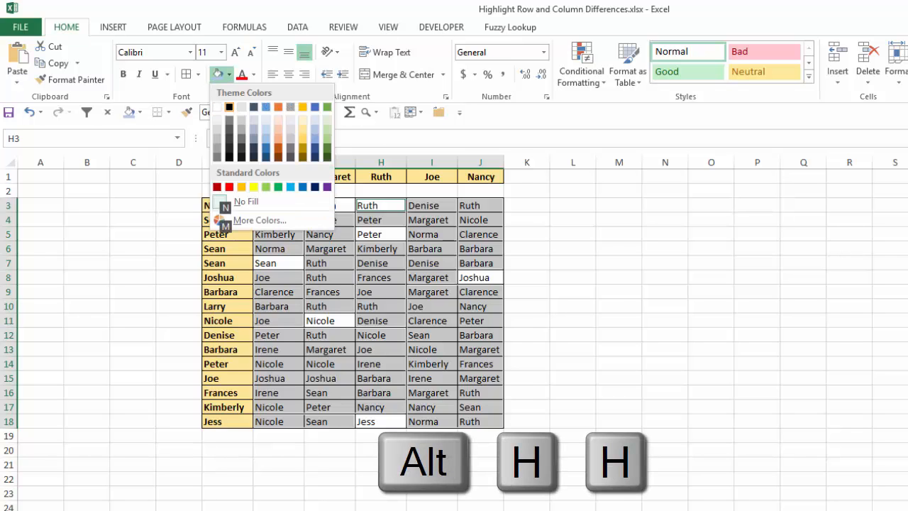
key("Down")
key("Down")
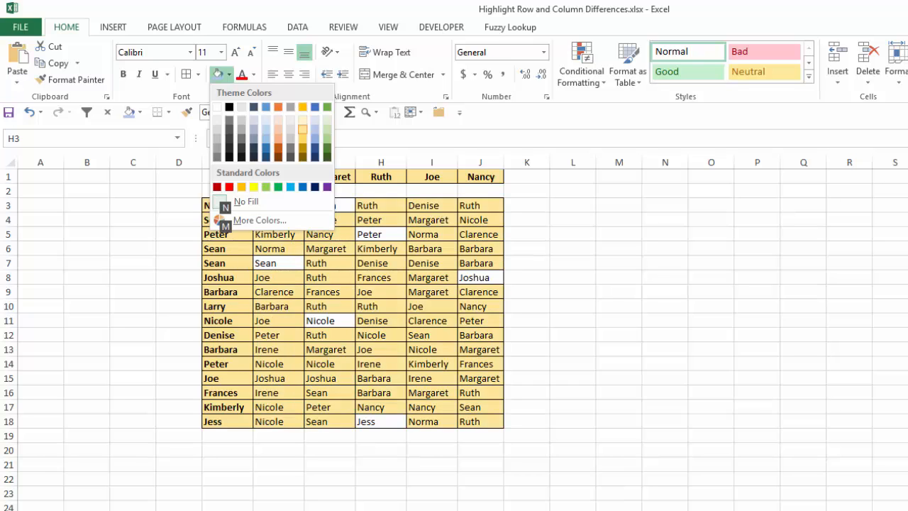
key("Return")
key("Right")
key("Right")
key("Right")
key("Right")
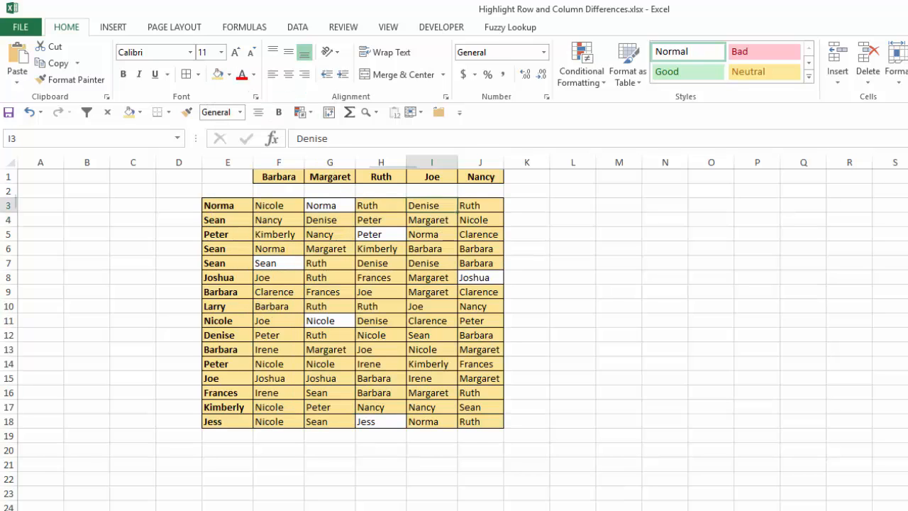